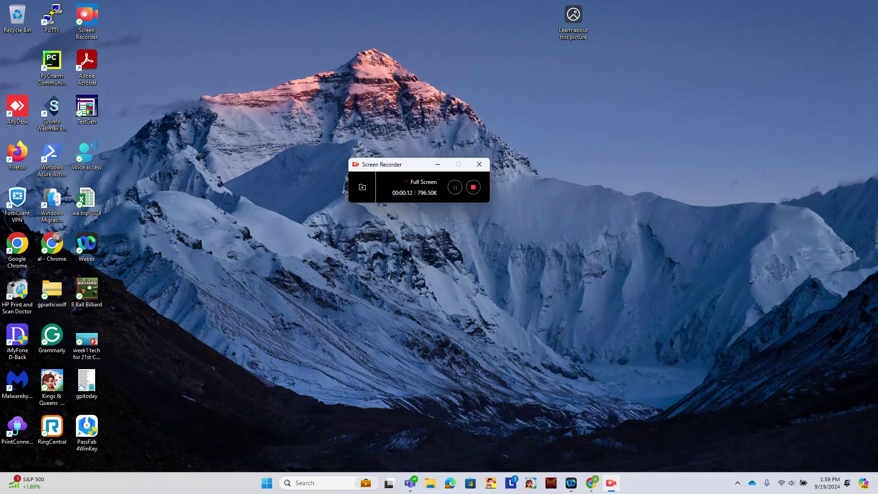
# Step: Bring the MindTap browser forward and maximize the SAM Word Module 01 training window
pyautogui.moveTo(591, 483)
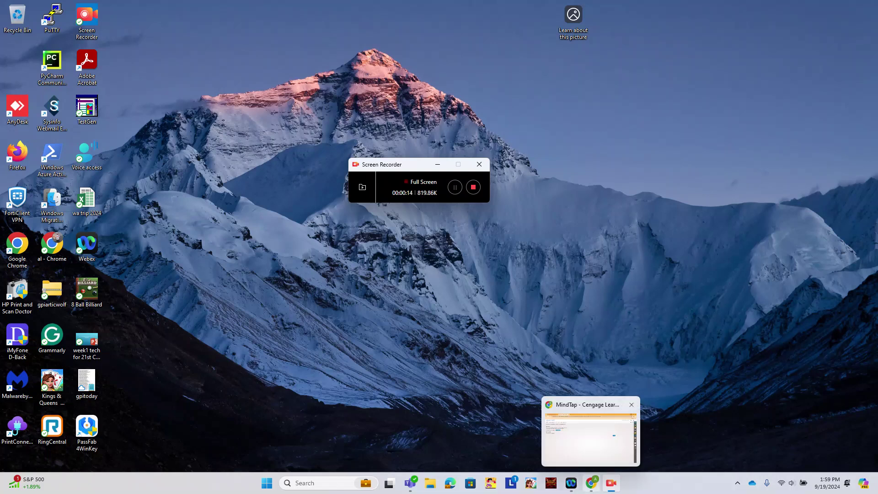
pyautogui.click(589, 432)
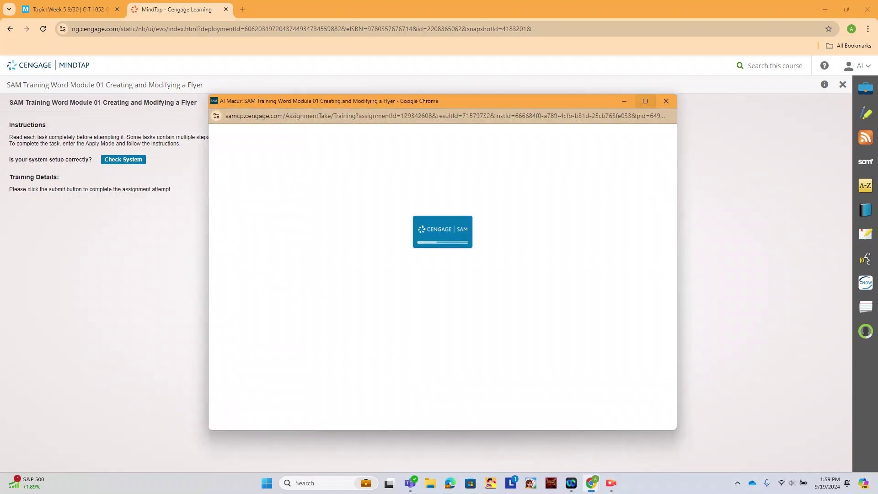
pyautogui.click(645, 101)
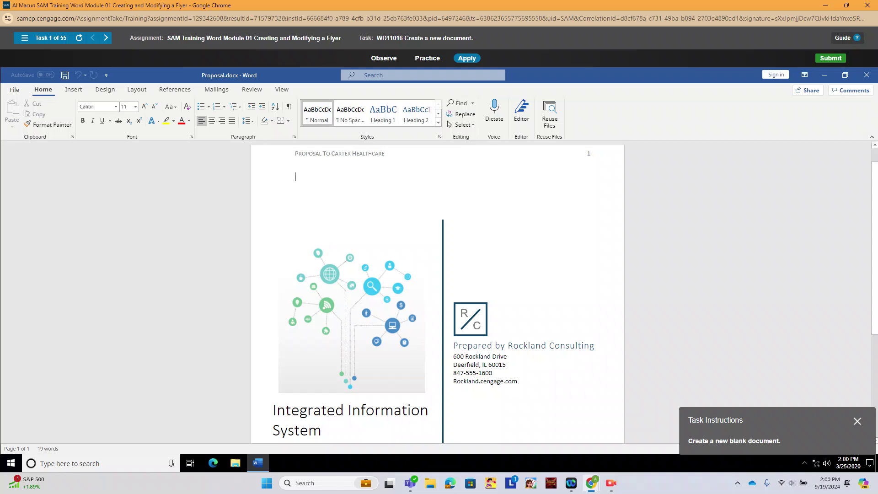
# Step: Create a new blank document from File, then start Word from the simulated taskbar
pyautogui.click(14, 89)
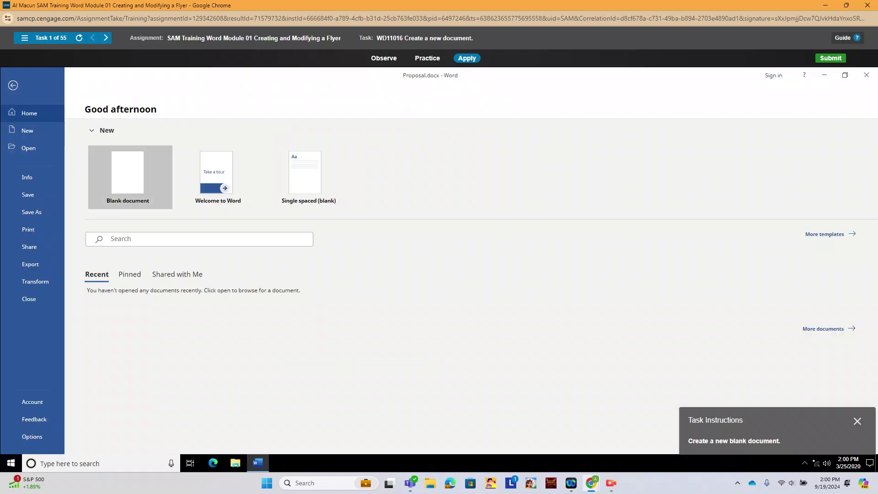
pyautogui.click(128, 171)
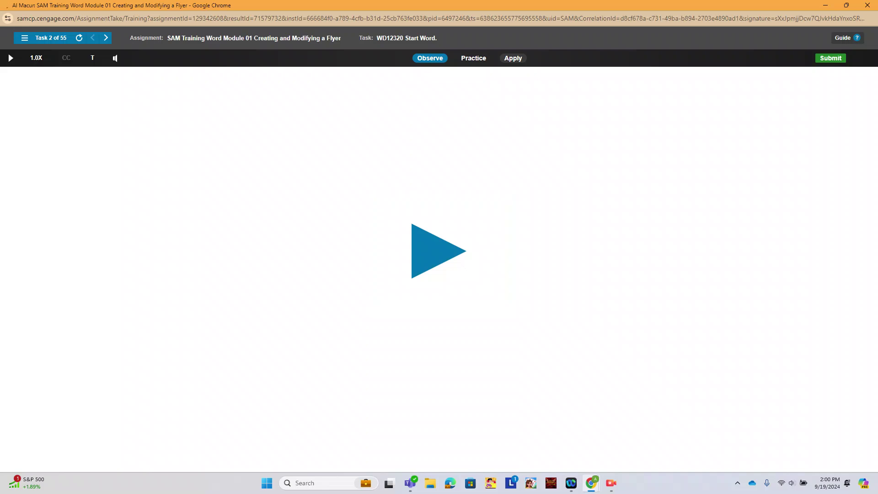
pyautogui.click(512, 58)
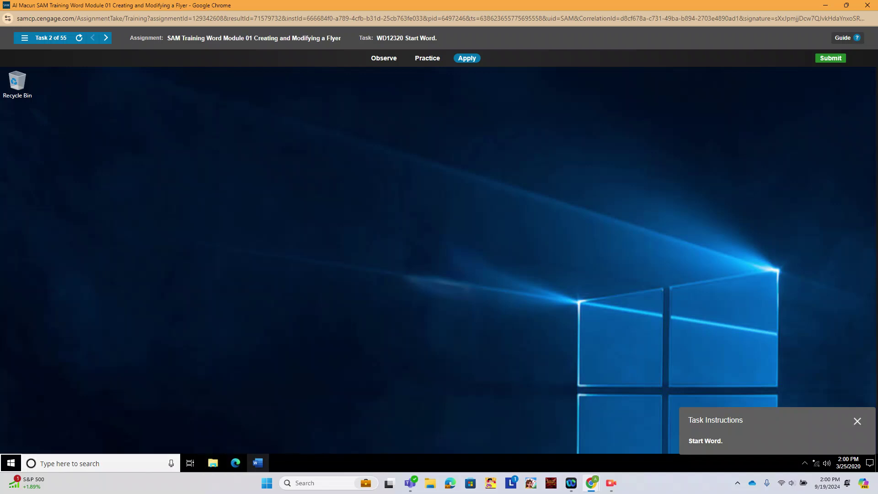
pyautogui.click(257, 463)
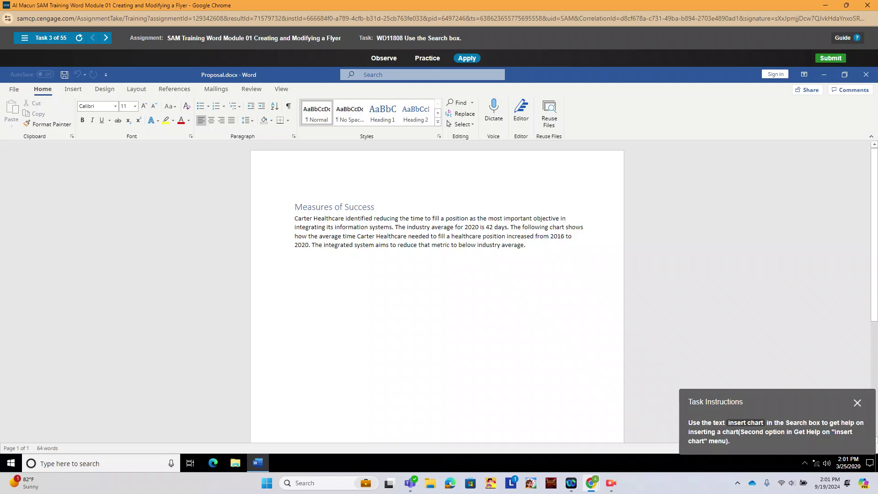
# Step: Search 'insert chart' in the Search box and accept the Insert Chart dialog's default column chart
pyautogui.click(420, 75)
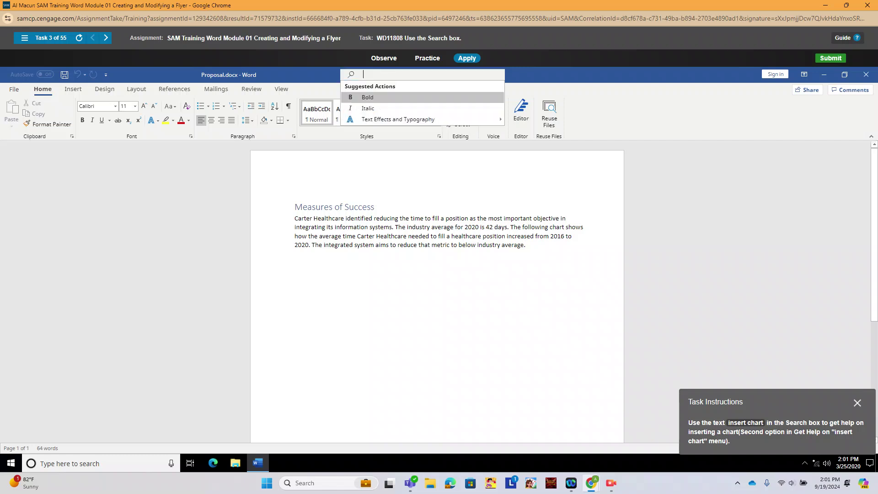
pyautogui.write('ins')
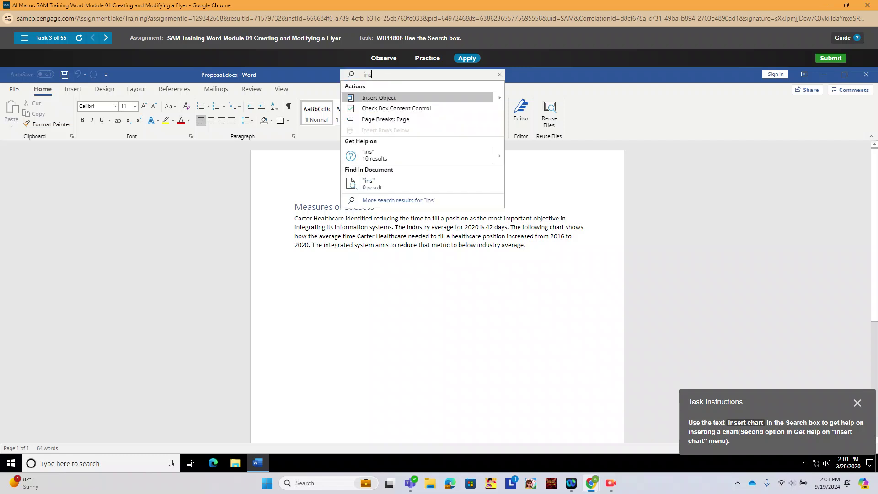
pyautogui.write('ert chart')
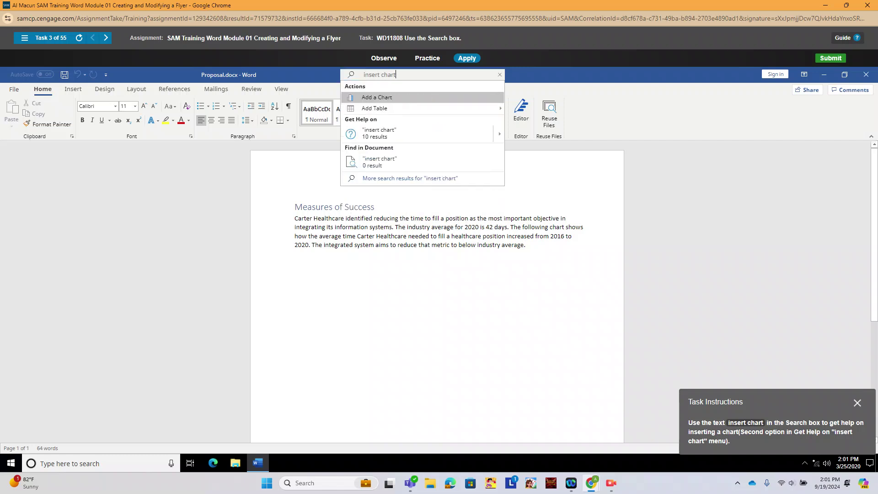
pyautogui.press('Return')
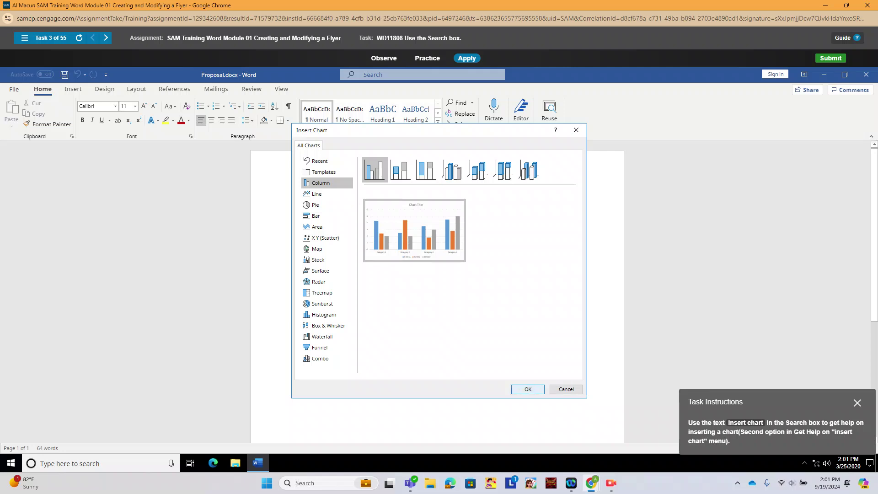
pyautogui.press('Return')
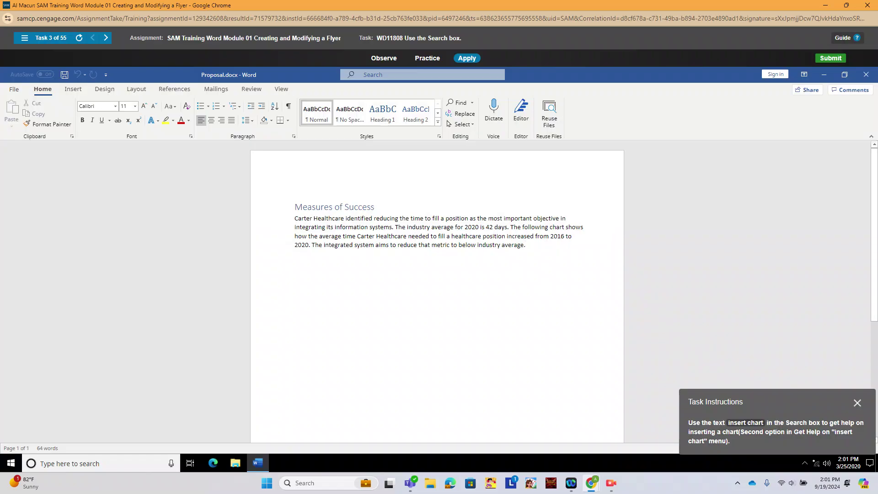
# Step: Retry the task by searching 'insert chsr' in the Search box
pyautogui.click(422, 75)
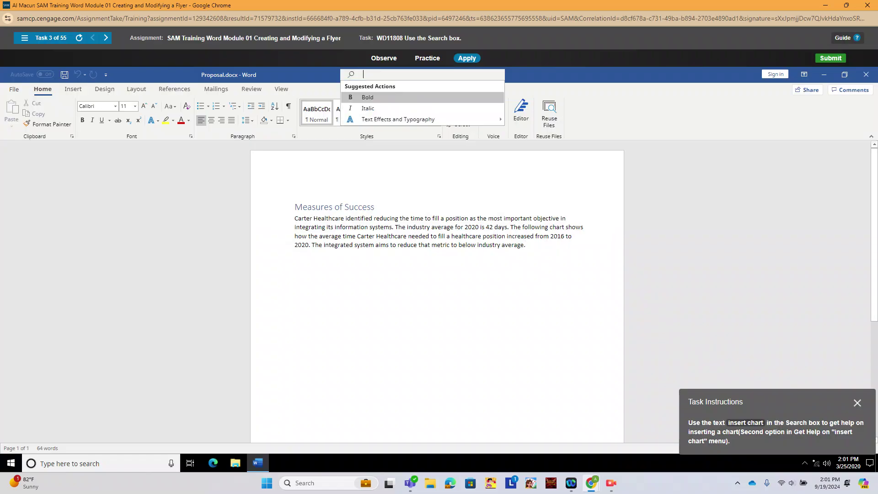
pyautogui.write('insert')
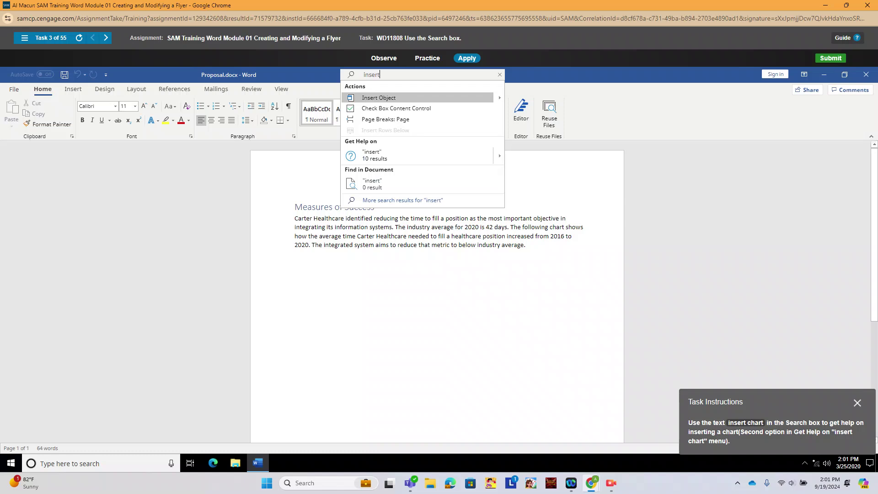
pyautogui.write(' ch')
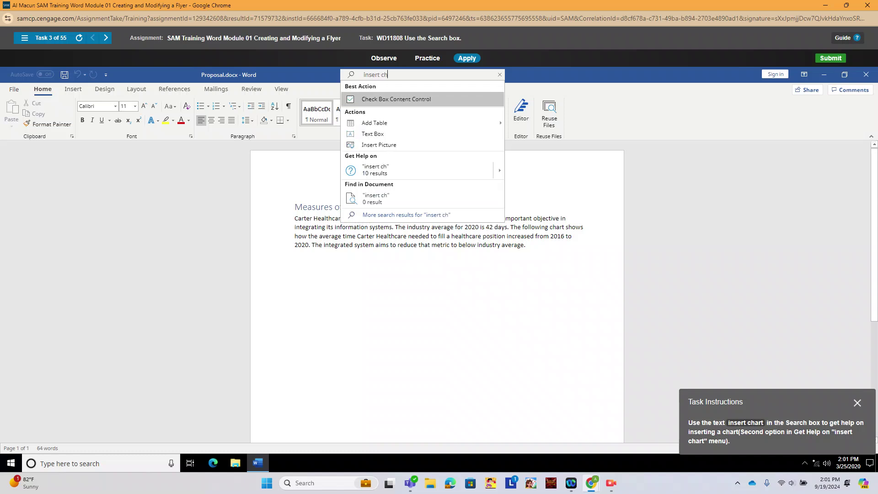
pyautogui.write('s')
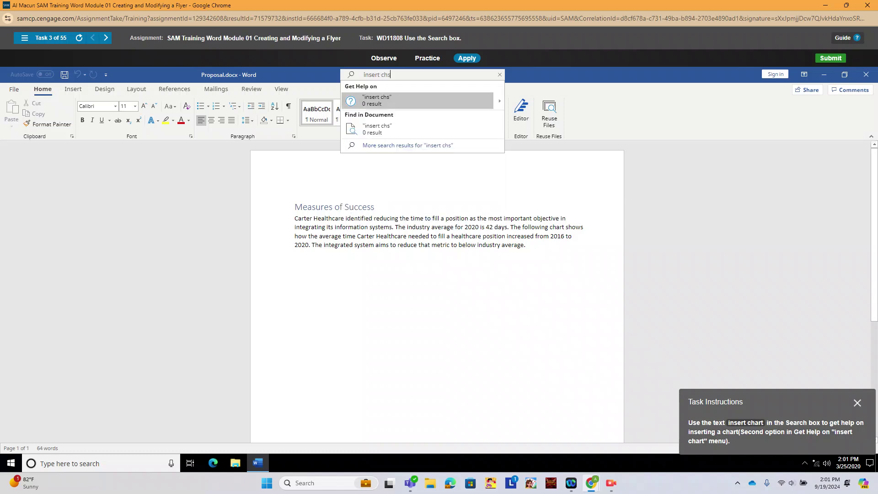
pyautogui.write('rt')
pyautogui.press('Return')
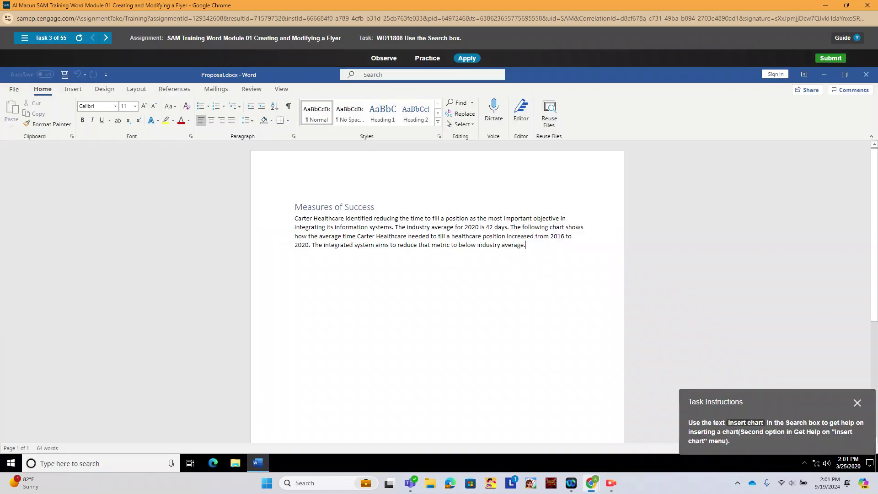
# Step: Search 'insert chart' again and open the Get Help article on adding a chart
pyautogui.hotkey('alt', 'q')
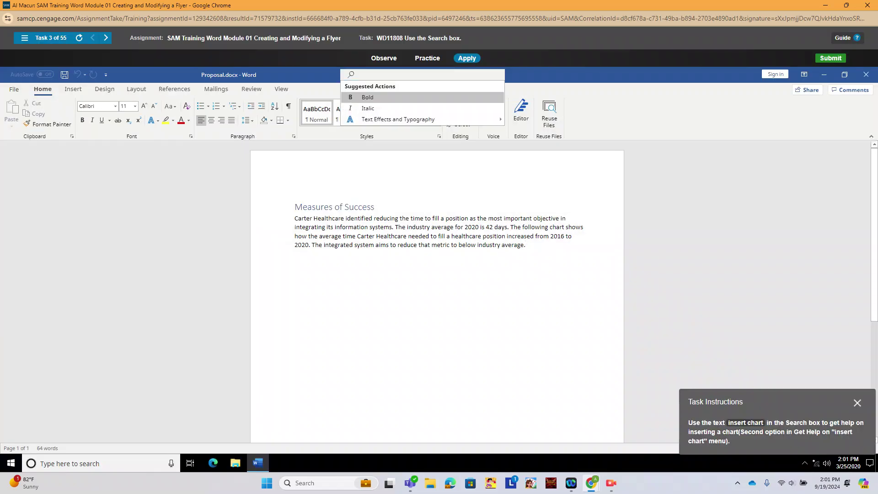
pyautogui.write('insert')
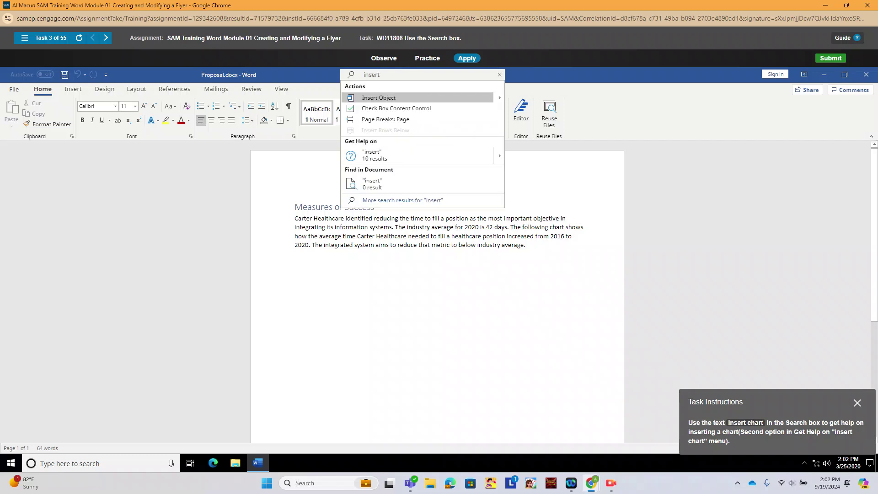
pyautogui.write(' chart')
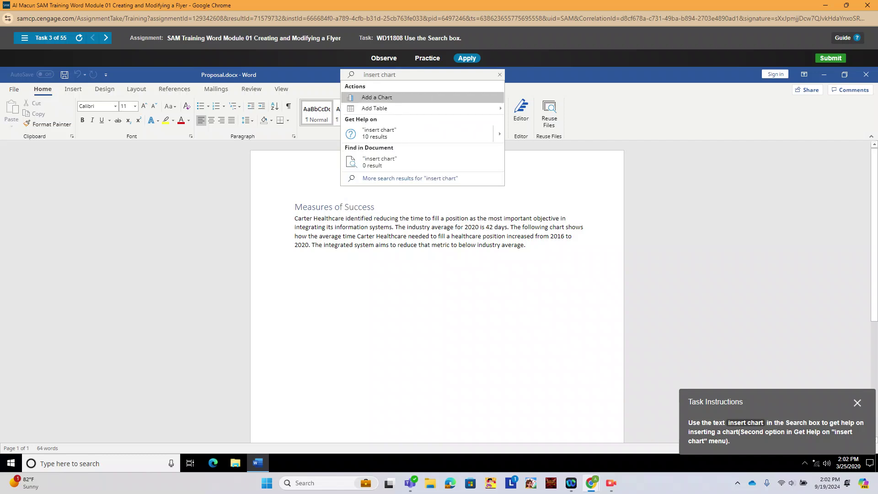
pyautogui.press('Down')
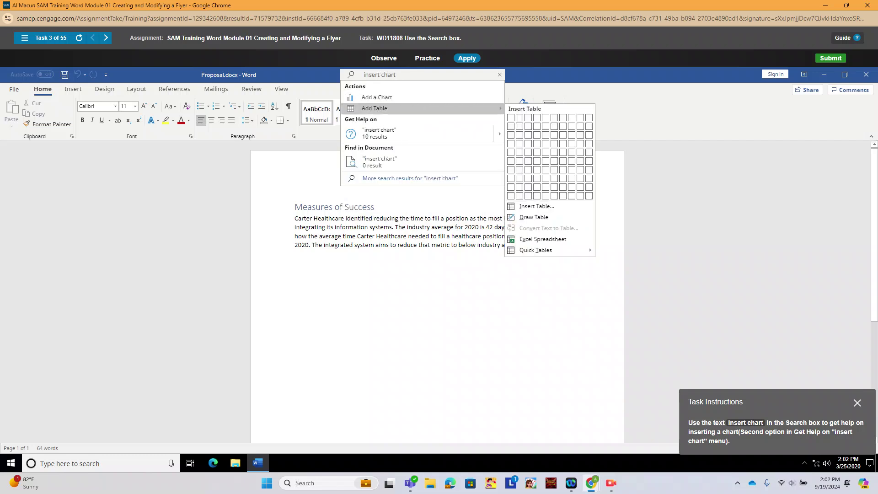
pyautogui.press('Down')
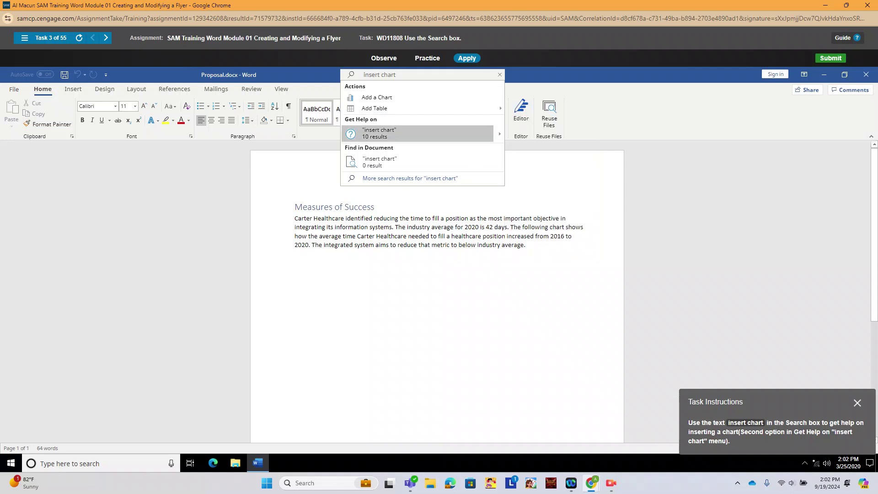
pyautogui.press('Right')
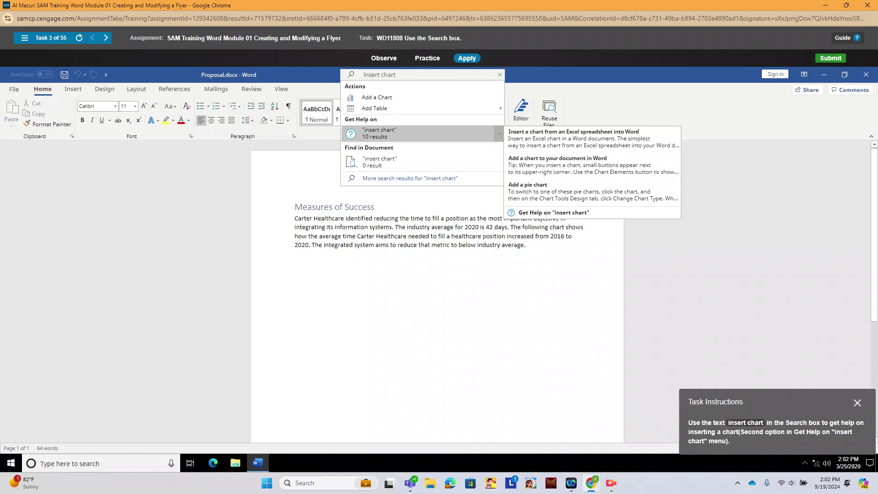
pyautogui.press('Down')
pyautogui.press('Down')
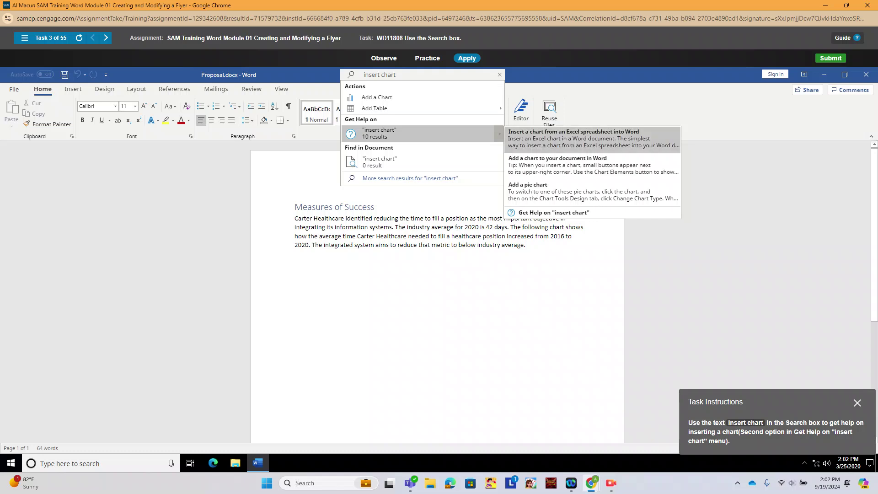
pyautogui.press('Return')
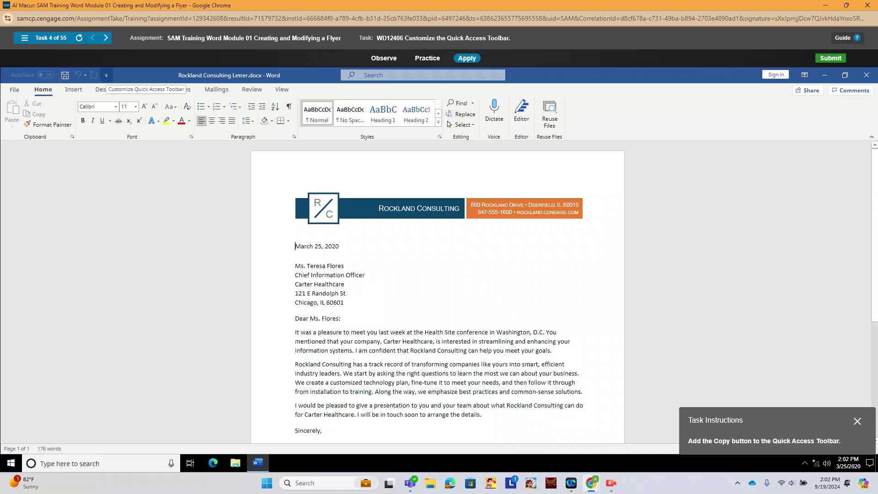
# Step: Add the Copy command to the Quick Access Toolbar through More Commands
pyautogui.click(106, 75)
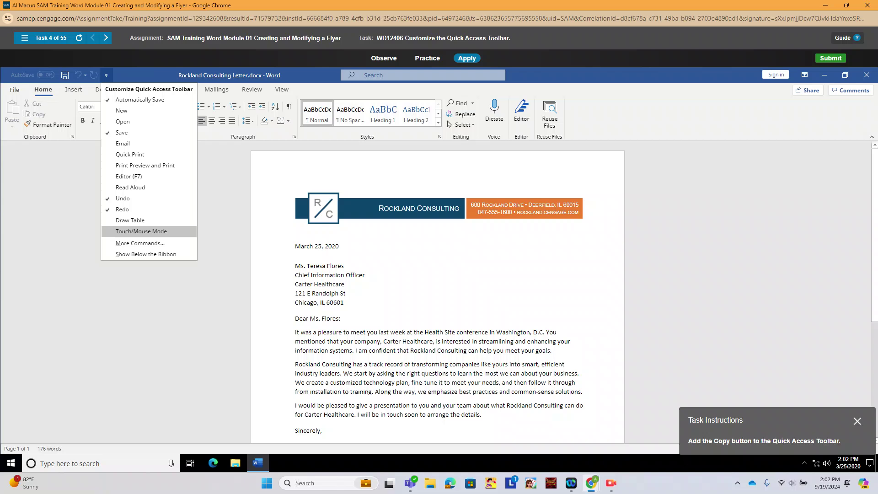
pyautogui.click(140, 243)
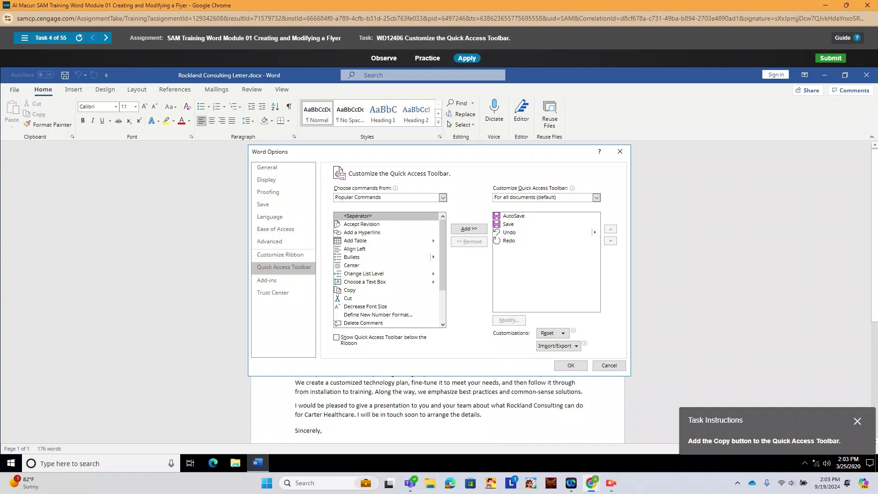
pyautogui.click(349, 290)
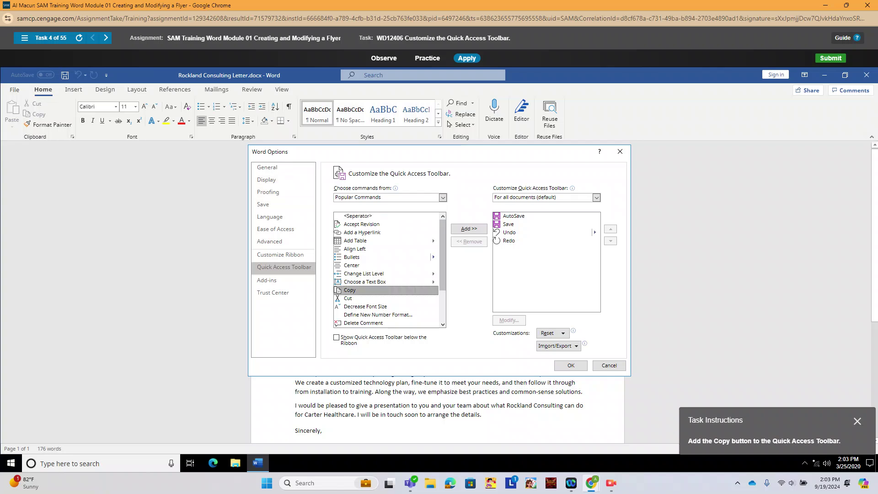
pyautogui.click(469, 228)
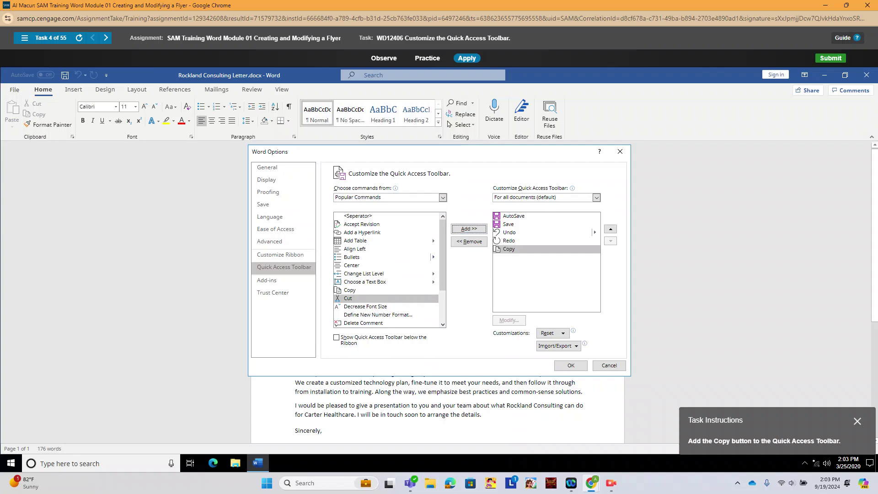
pyautogui.click(570, 365)
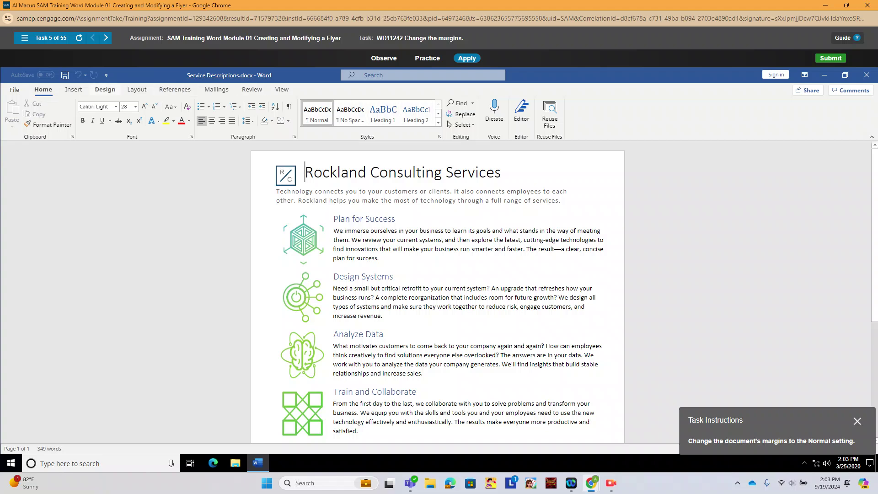
# Step: Move through the Insert, Design and Layout ribbons and open the Margins preset list
pyautogui.click(73, 89)
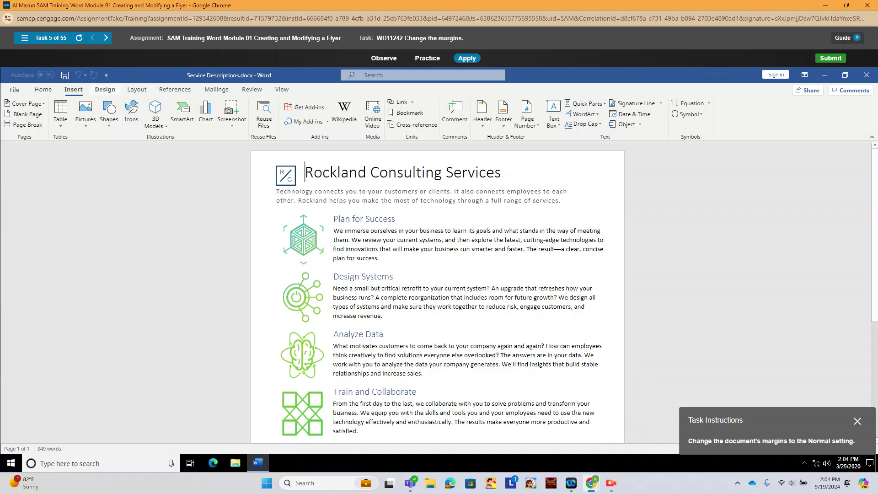
pyautogui.click(105, 89)
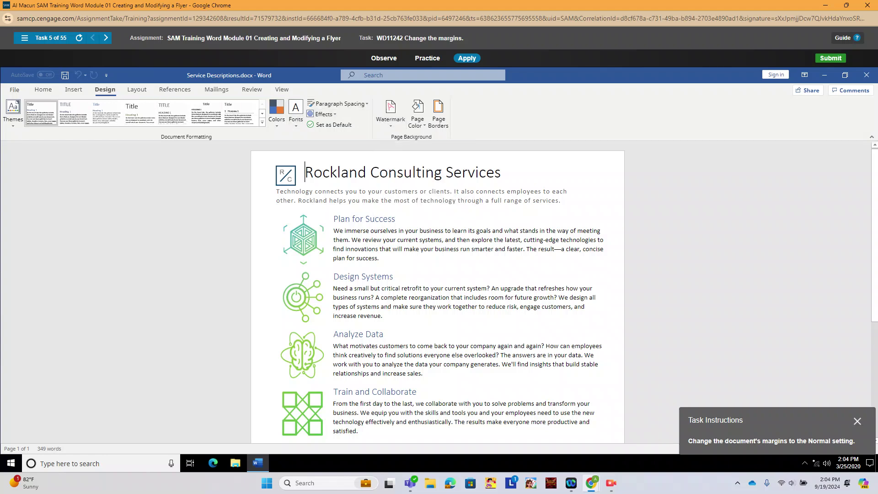
pyautogui.click(137, 89)
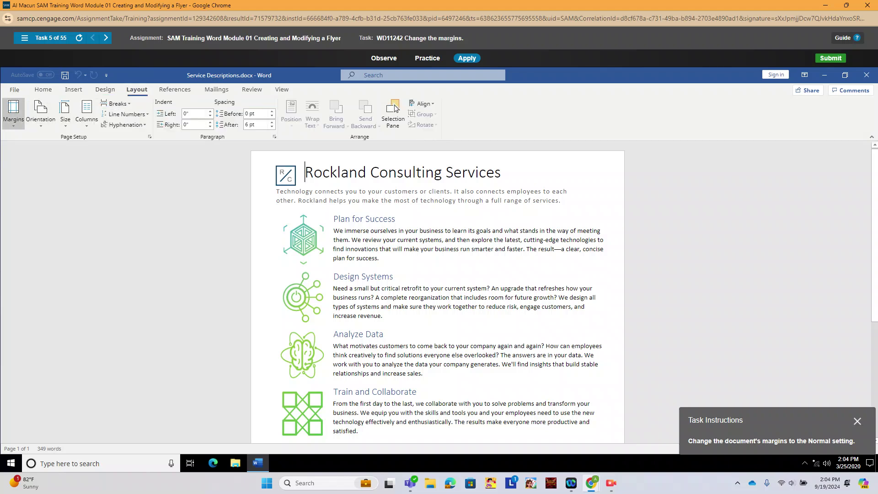
pyautogui.click(14, 112)
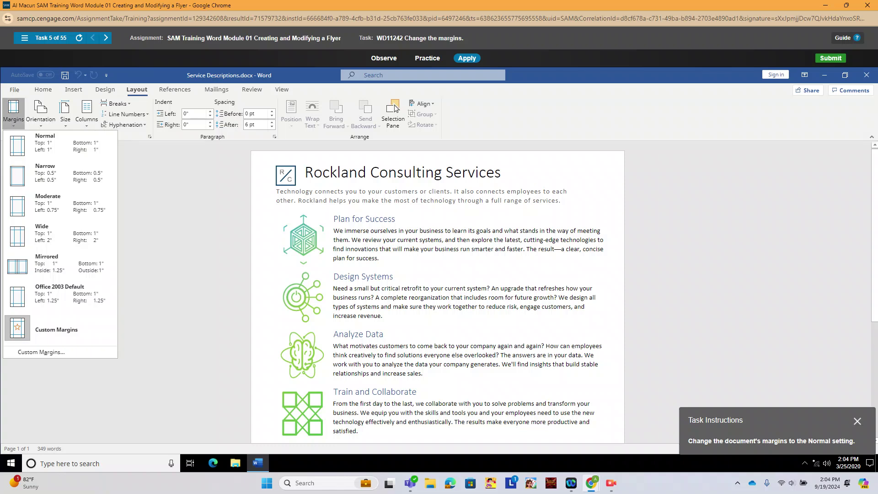
# Step: Apply Normal margins to Service Descriptions.docx
pyautogui.click(60, 144)
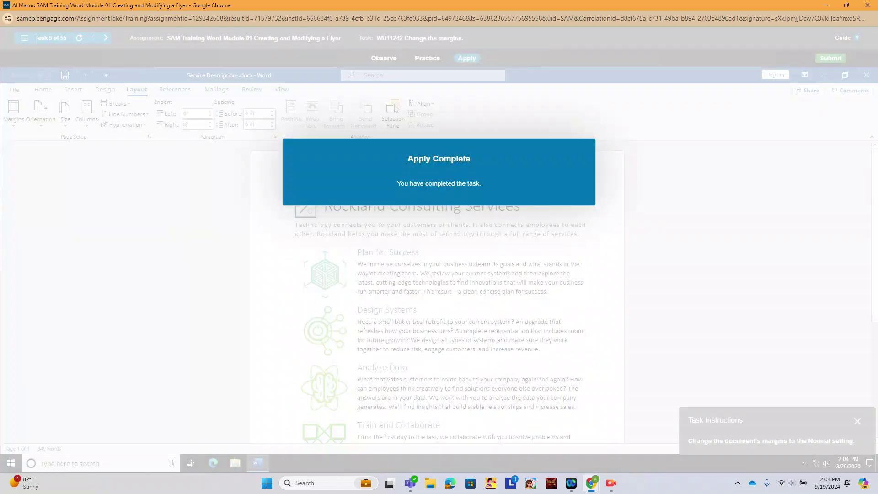